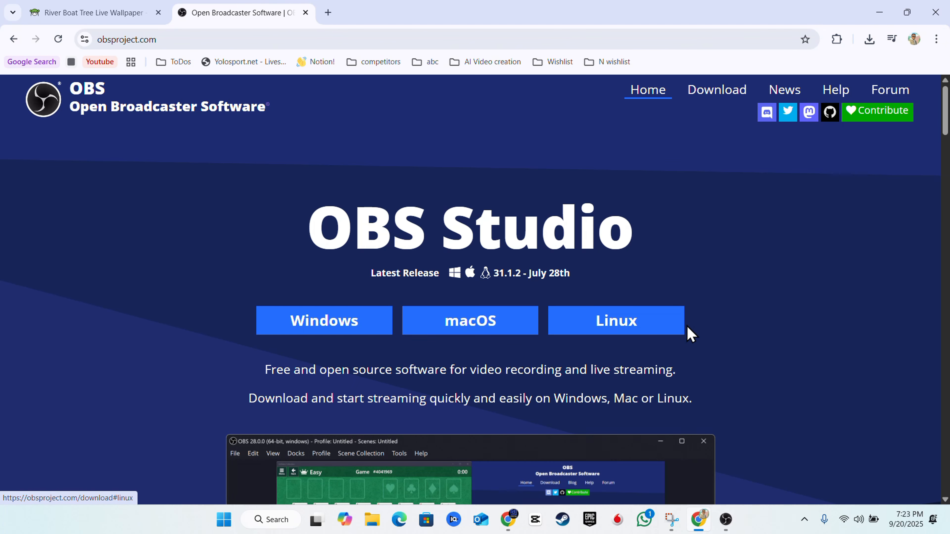
# - Scroll the obsproject.com page, then minimize Chrome to reveal the desktop
pyautogui.scroll(-1, 691, 251)
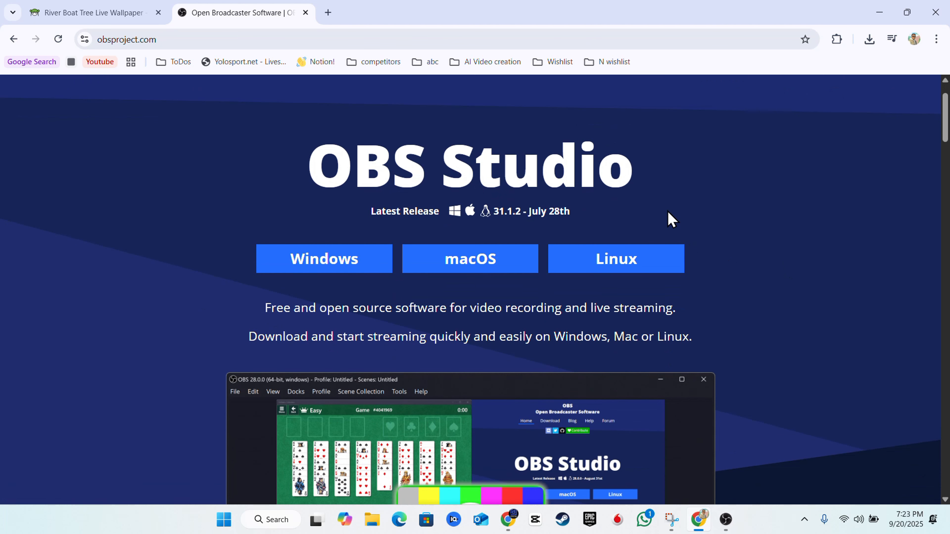
pyautogui.click(880, 12)
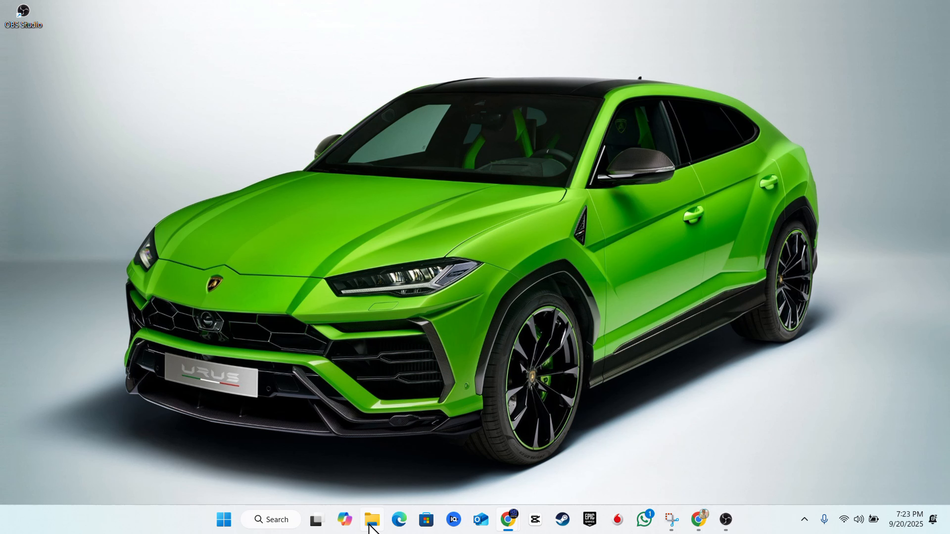
# - Check the OBS installer in Downloads, close File Explorer, and launch OBS Studio
pyautogui.click(371, 522)
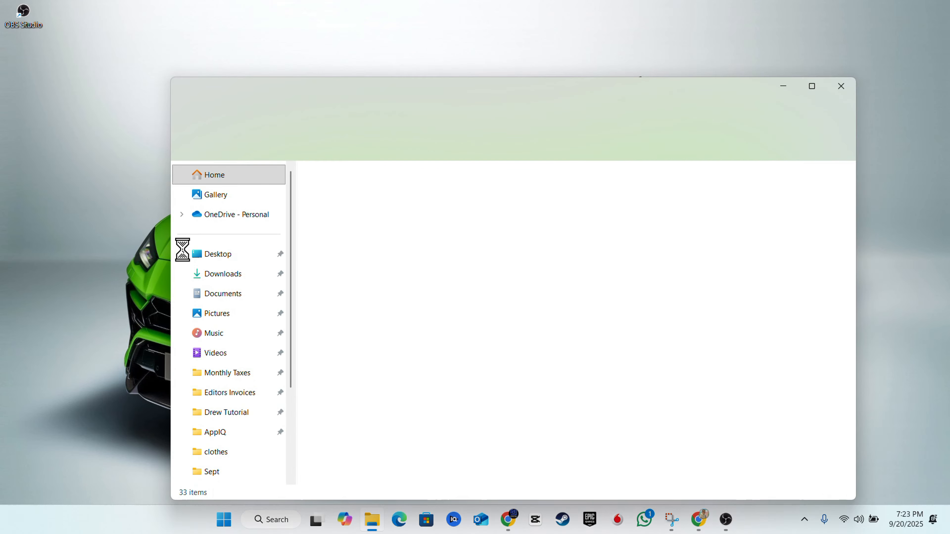
pyautogui.click(241, 275)
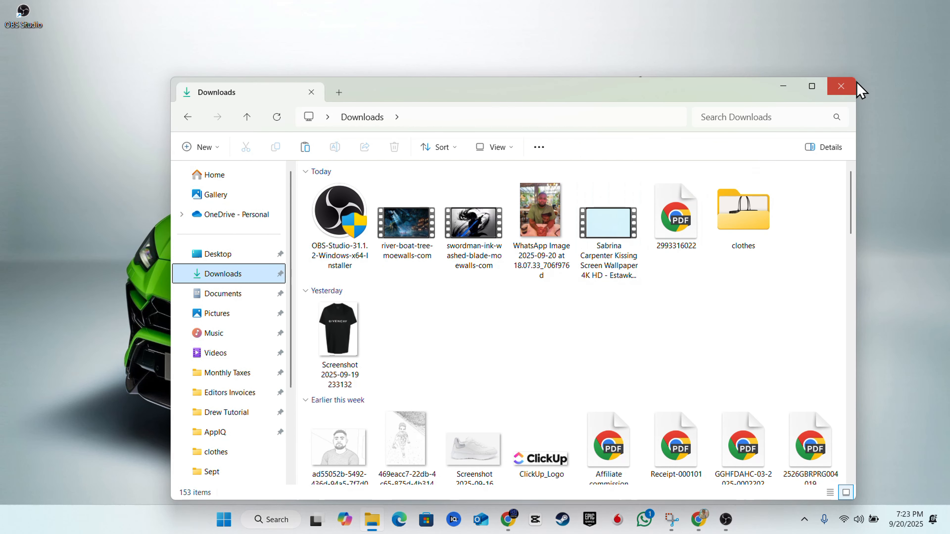
pyautogui.click(841, 86)
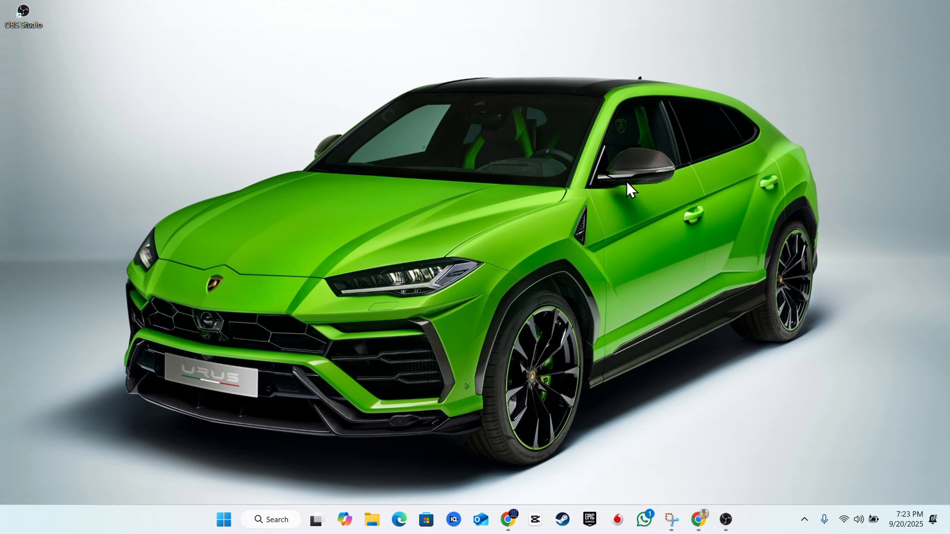
pyautogui.click(725, 520)
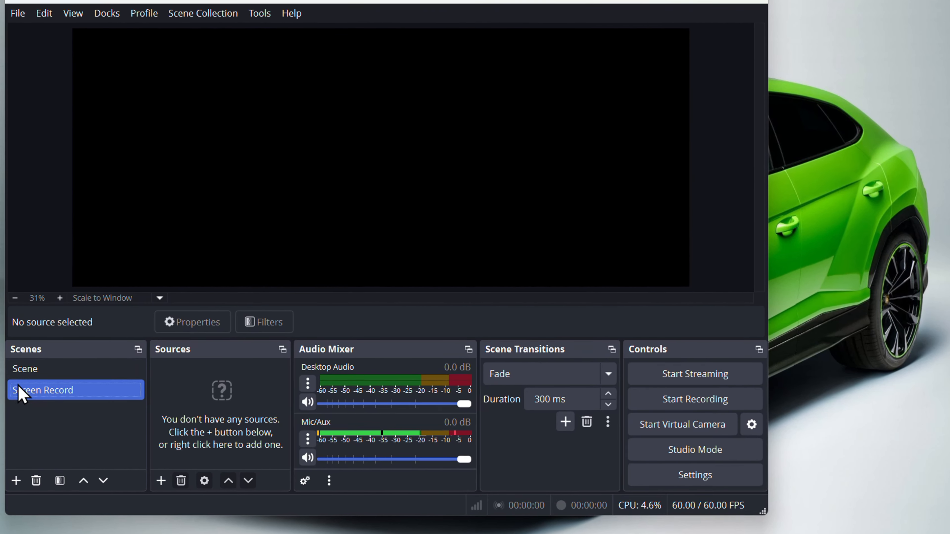
# - Add a new scene named 'New record' to the Scenes list
pyautogui.click(13, 346)
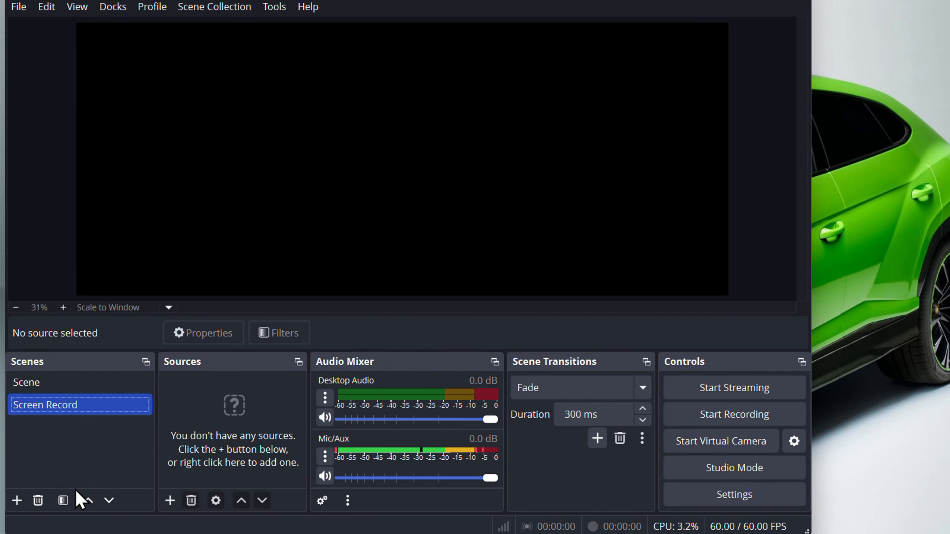
pyautogui.click(17, 501)
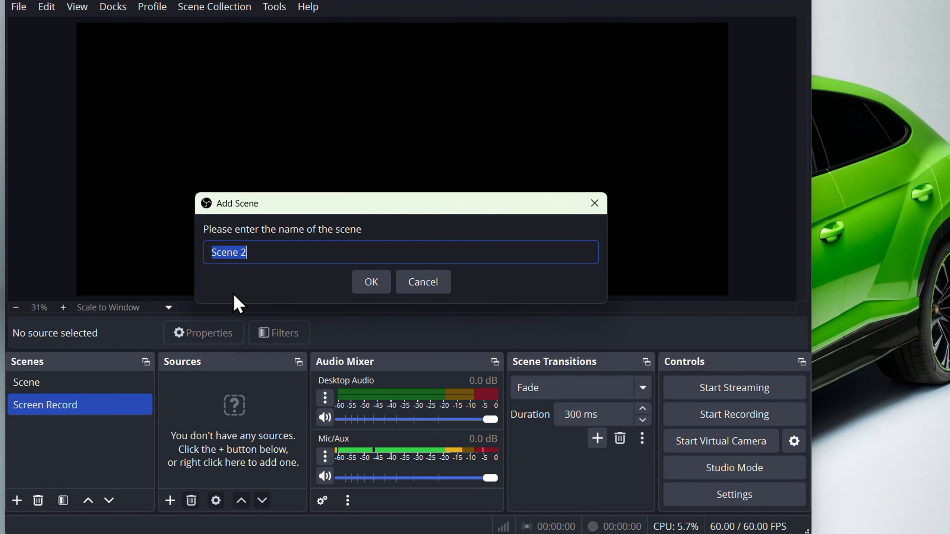
pyautogui.write('New record')
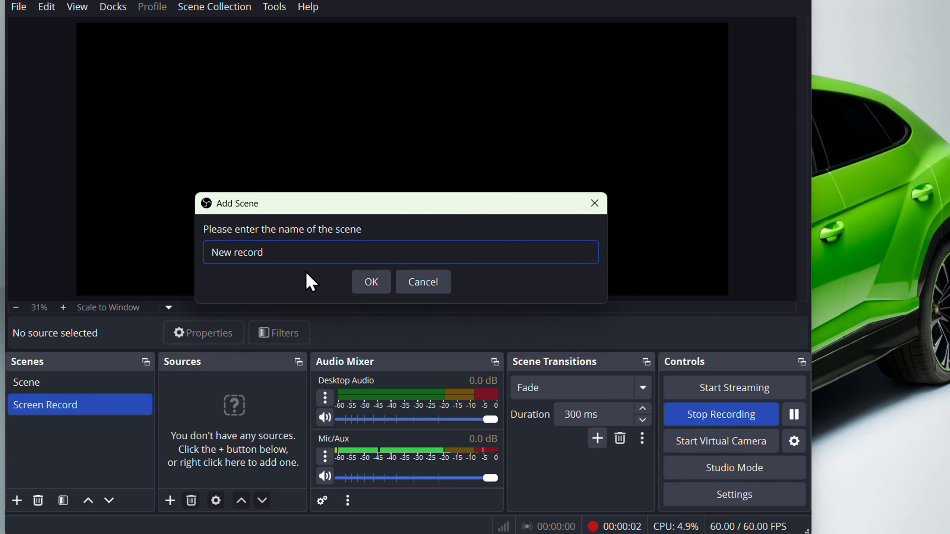
pyautogui.click(373, 283)
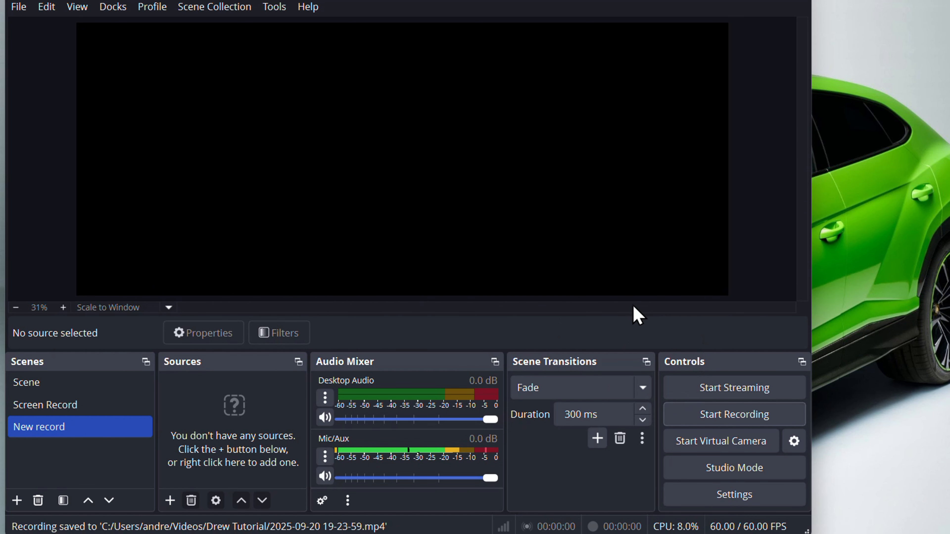
# - Open the Output settings page and keep Output Mode set to Simple
pyautogui.click(728, 502)
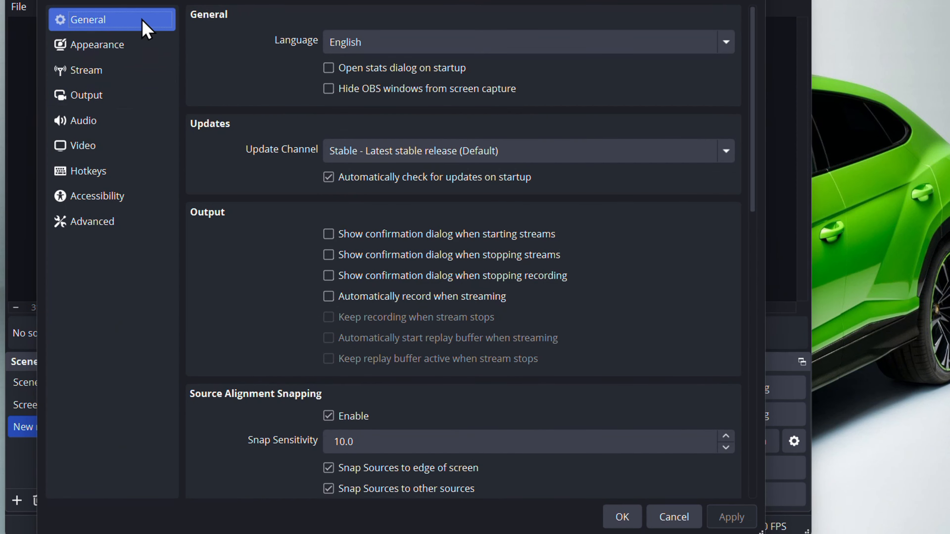
pyautogui.click(102, 98)
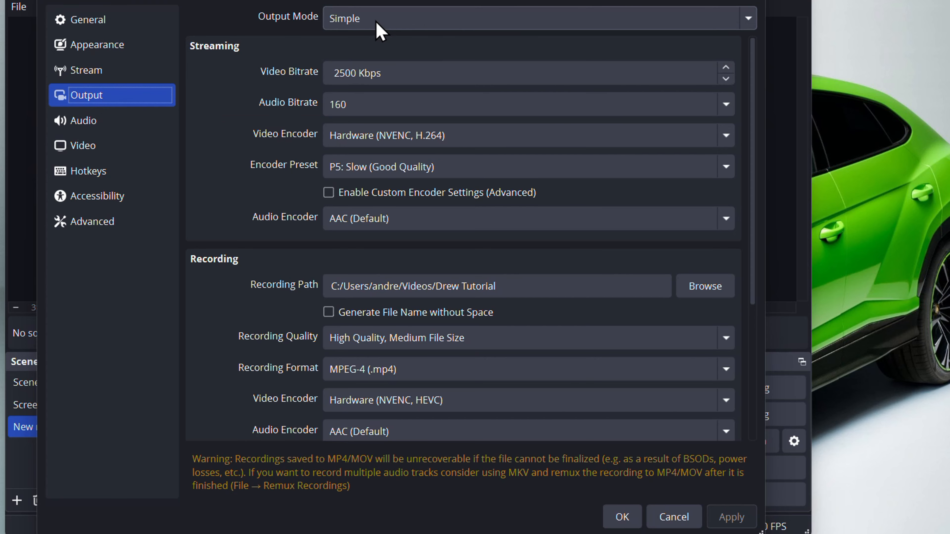
pyautogui.click(380, 30)
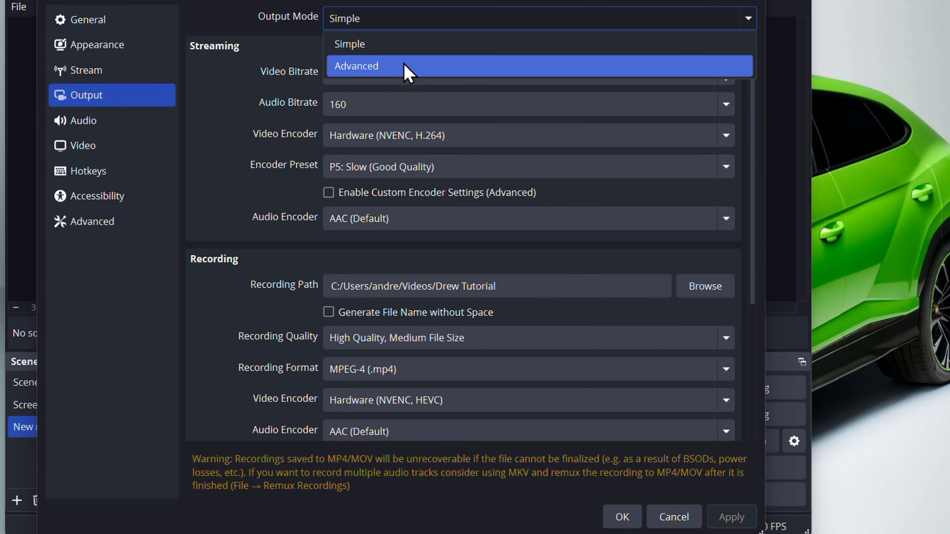
pyautogui.click(410, 47)
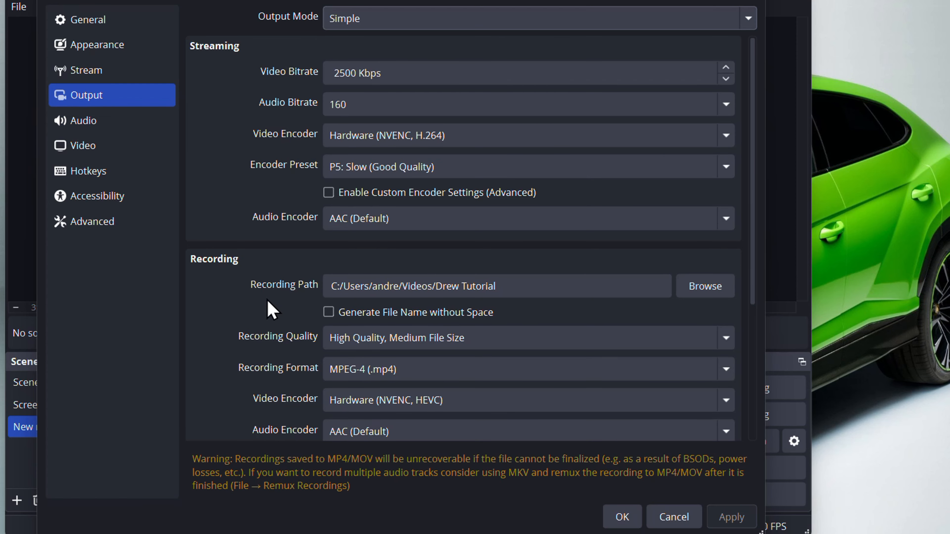
# - Set the recording path to the tutorial folder under Videos
pyautogui.click(370, 296)
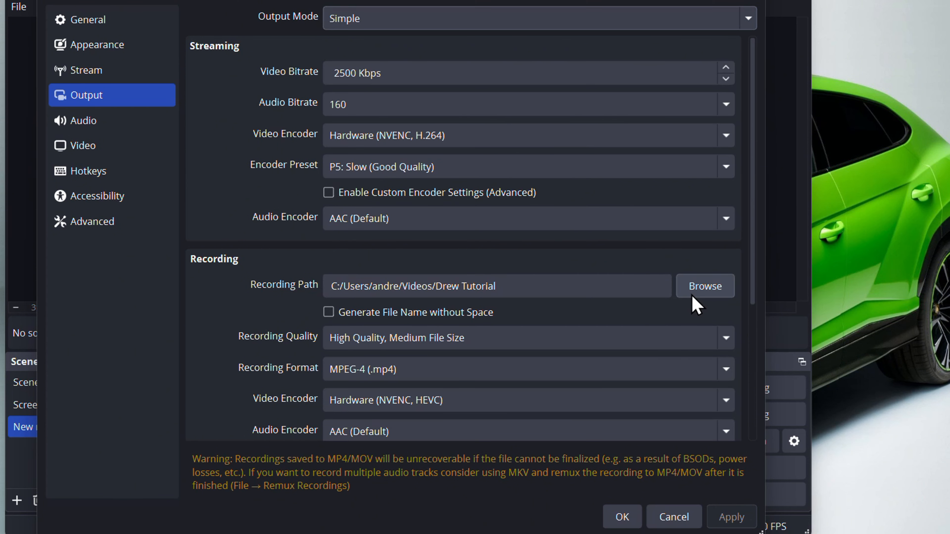
pyautogui.click(713, 295)
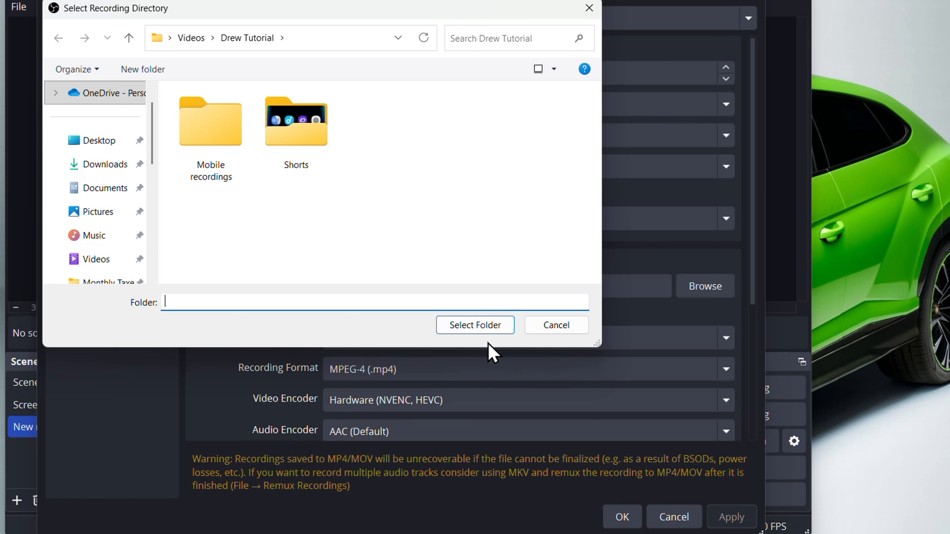
pyautogui.click(498, 342)
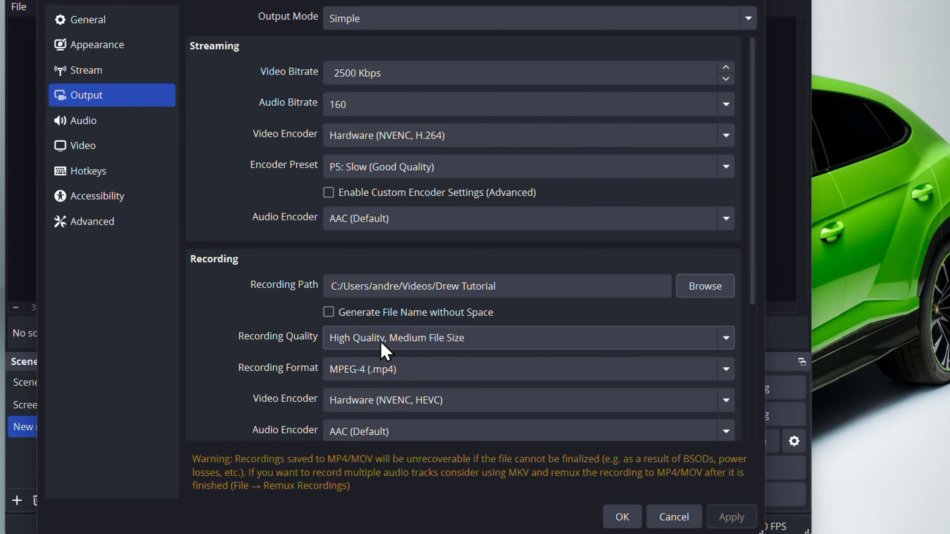
# - Keep recording quality at High Quality, Medium File Size and format MPEG-4 (.mp4)
pyautogui.click(502, 342)
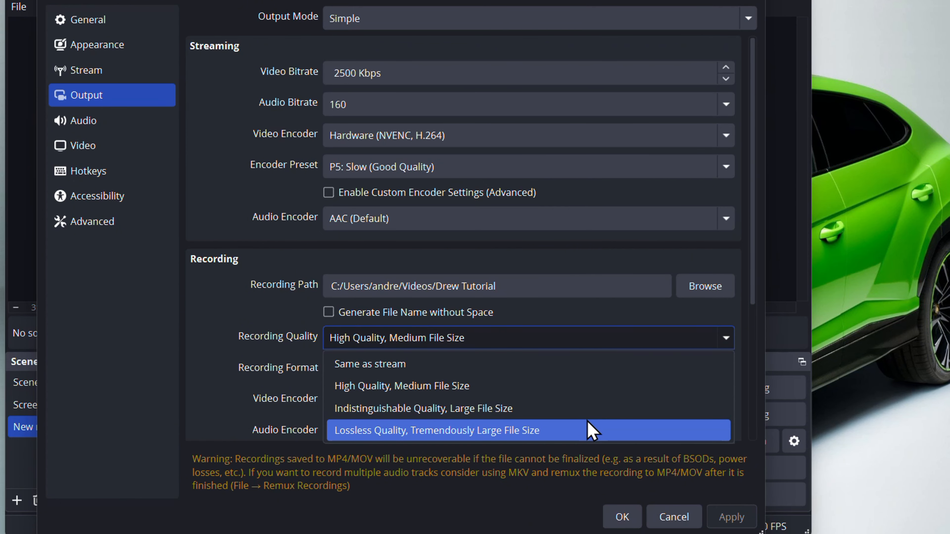
pyautogui.press('Up')
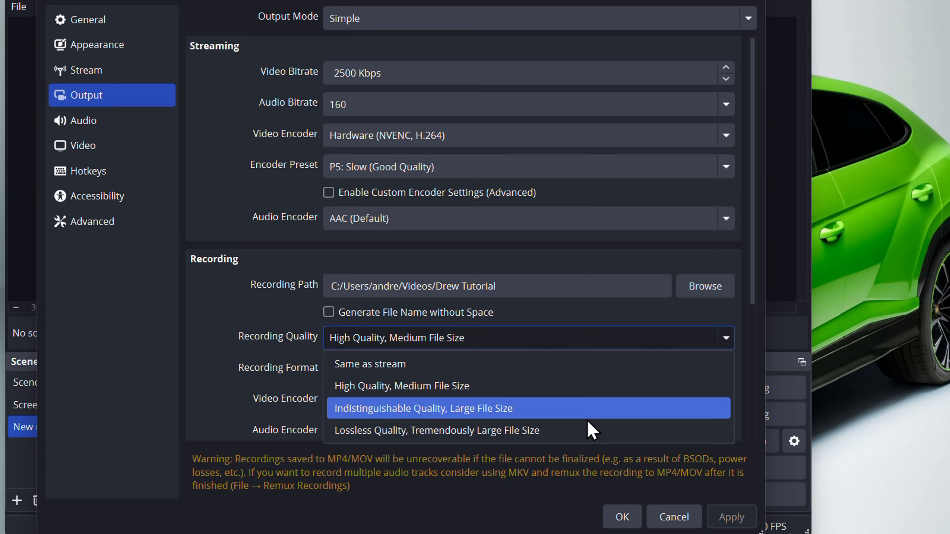
pyautogui.click(522, 391)
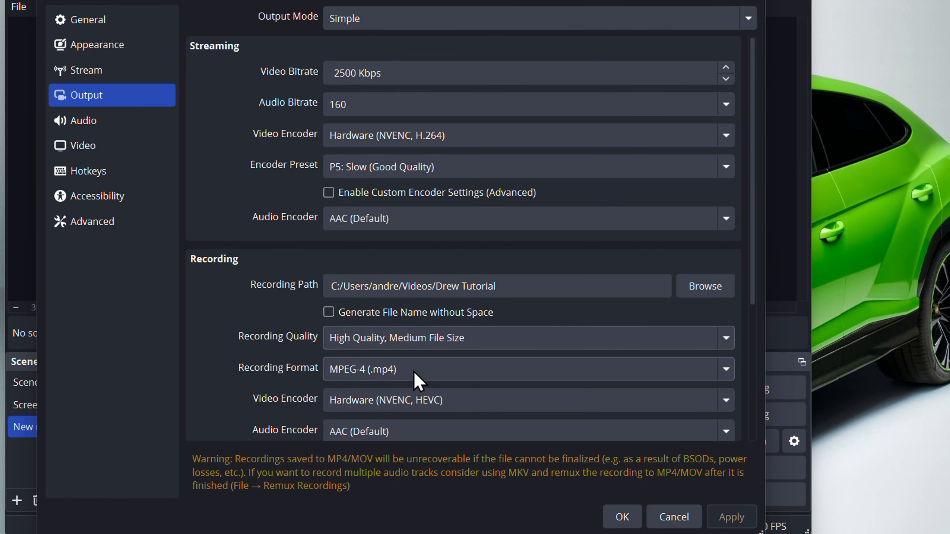
pyautogui.click(451, 375)
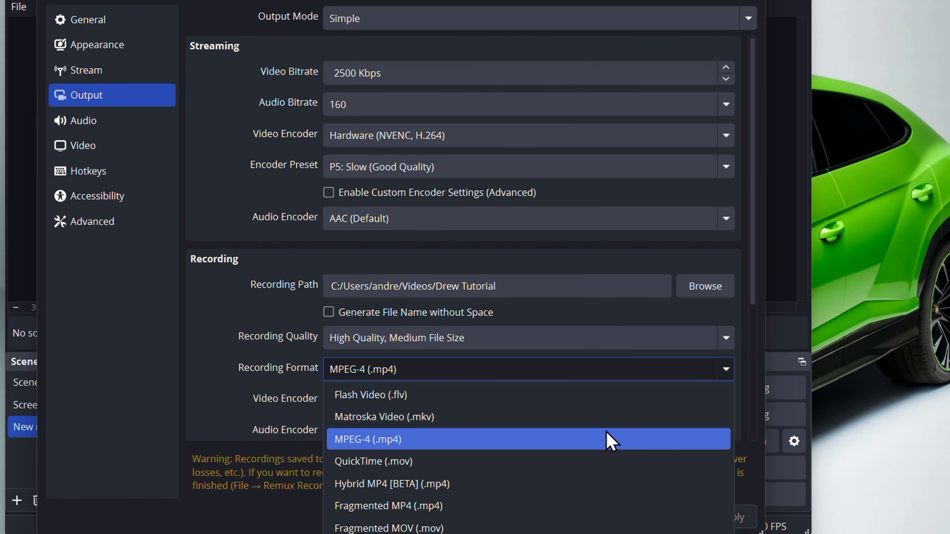
pyautogui.click(536, 440)
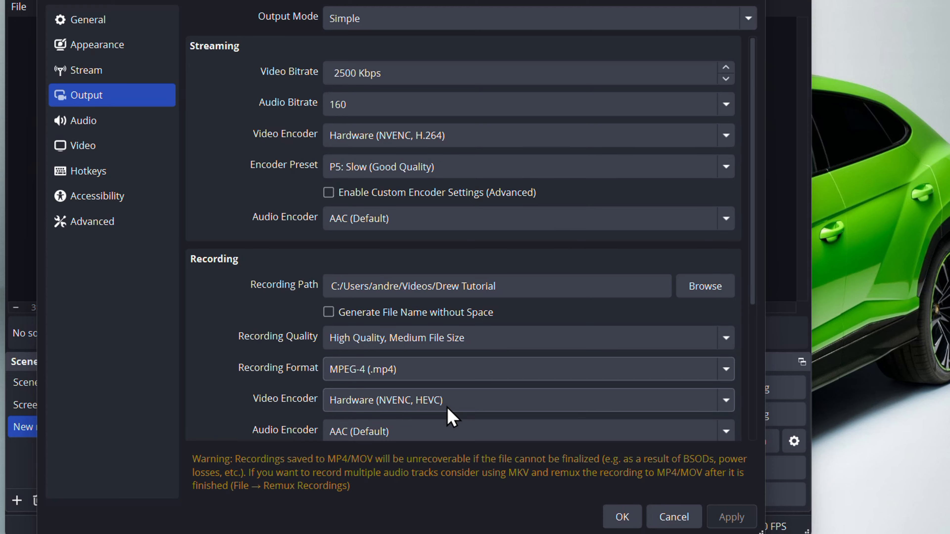
# - Confirm the Hardware (NVENC, HEVC) encoder, then view the Audio settings page
pyautogui.click(466, 402)
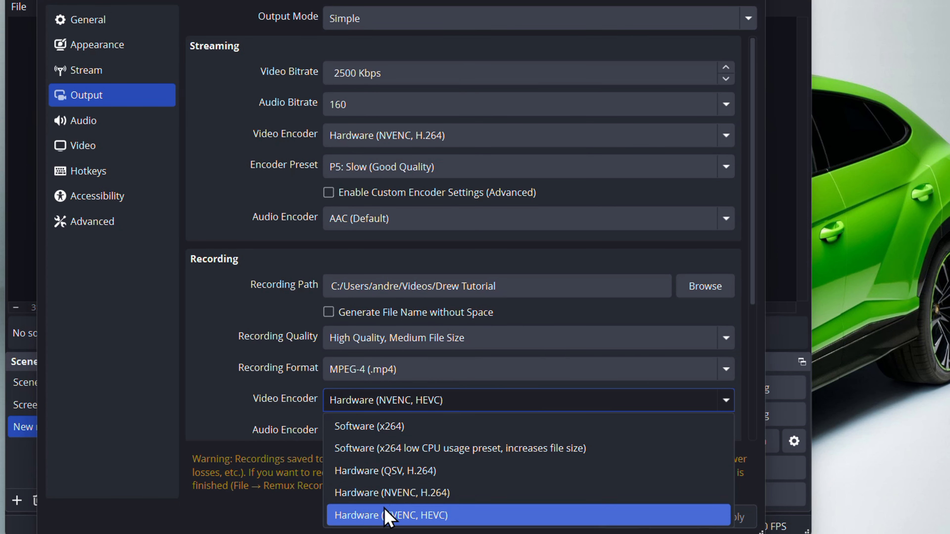
pyautogui.click(212, 387)
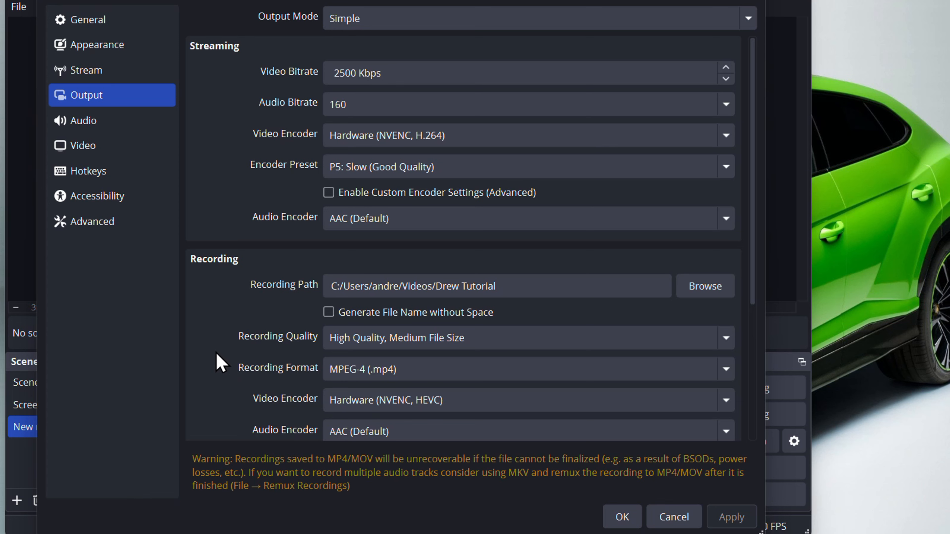
pyautogui.click(131, 125)
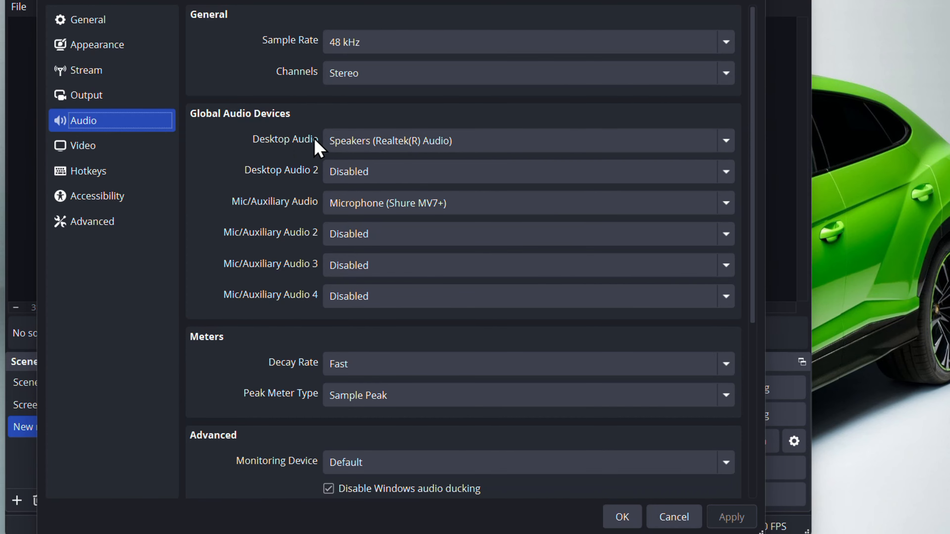
pyautogui.click(493, 144)
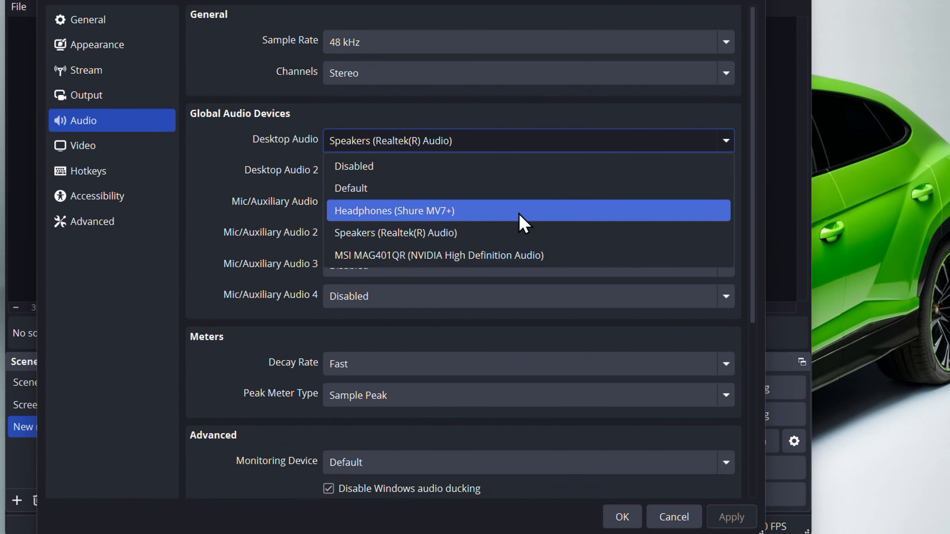
pyautogui.click(472, 235)
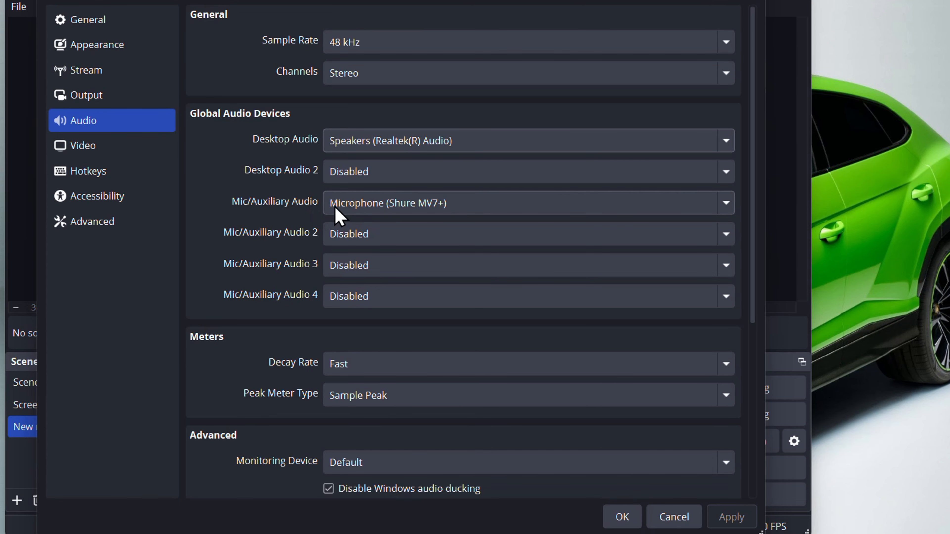
pyautogui.click(476, 214)
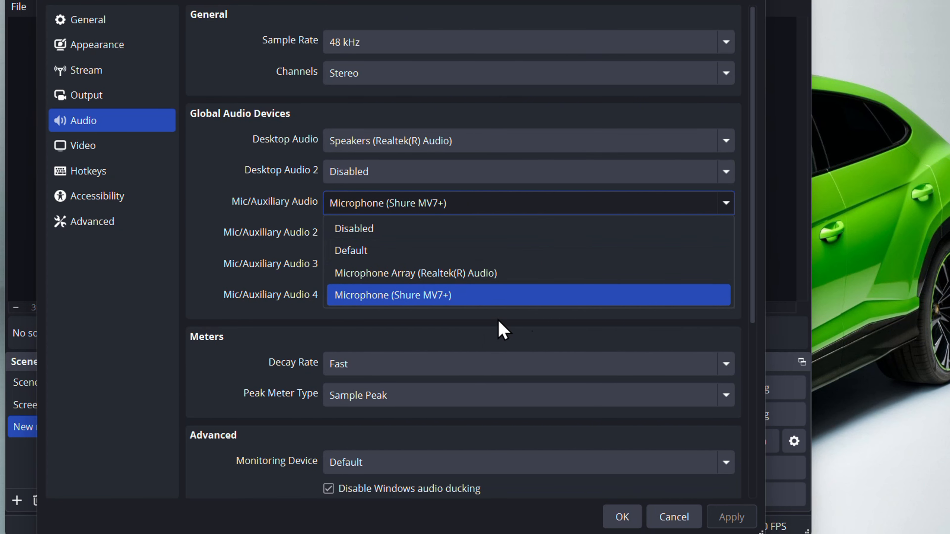
pyautogui.click(464, 296)
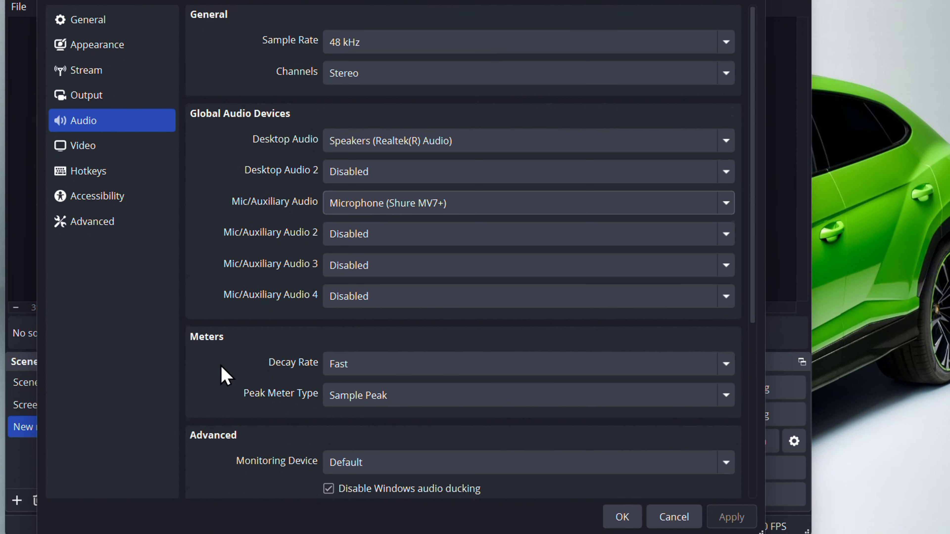
pyautogui.scroll(-1, 224, 374)
pyautogui.scroll(-1, 238, 336)
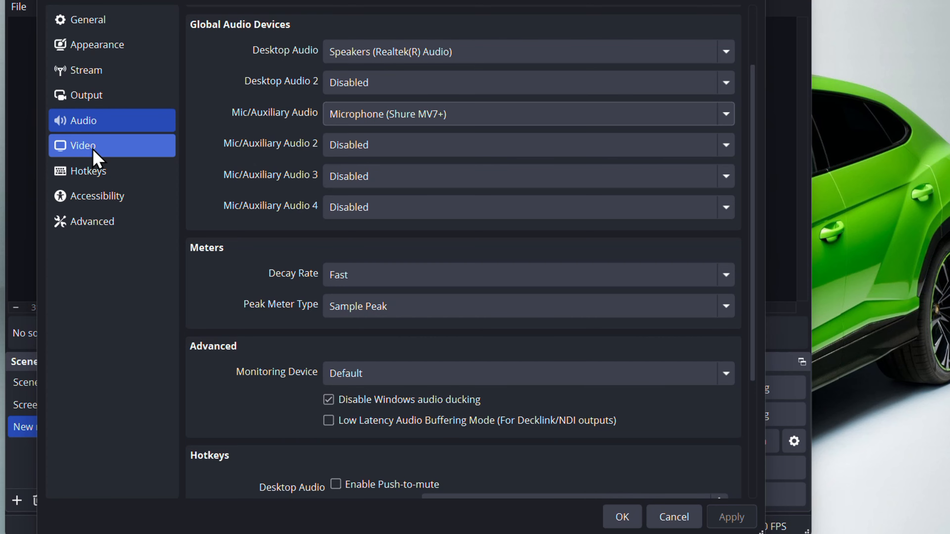
pyautogui.click(97, 159)
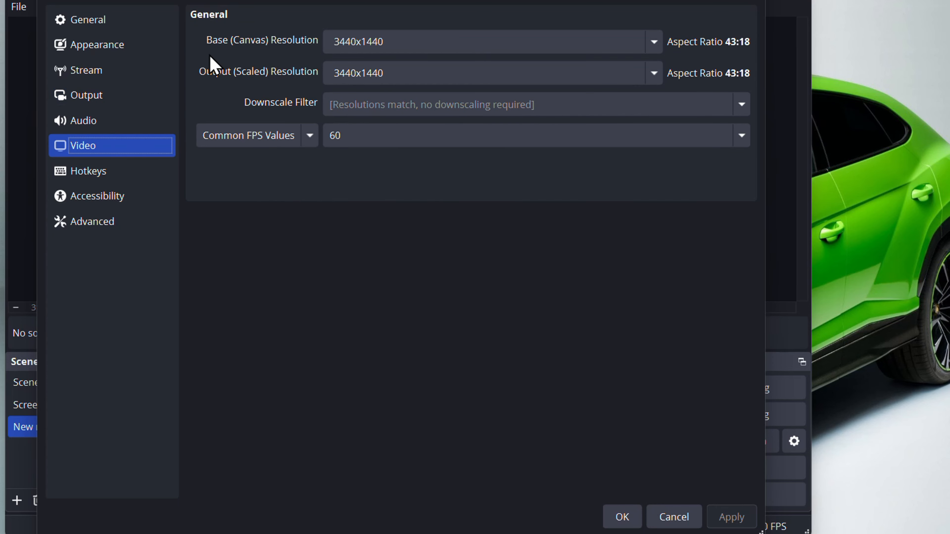
pyautogui.click(381, 73)
pyautogui.click(435, 45)
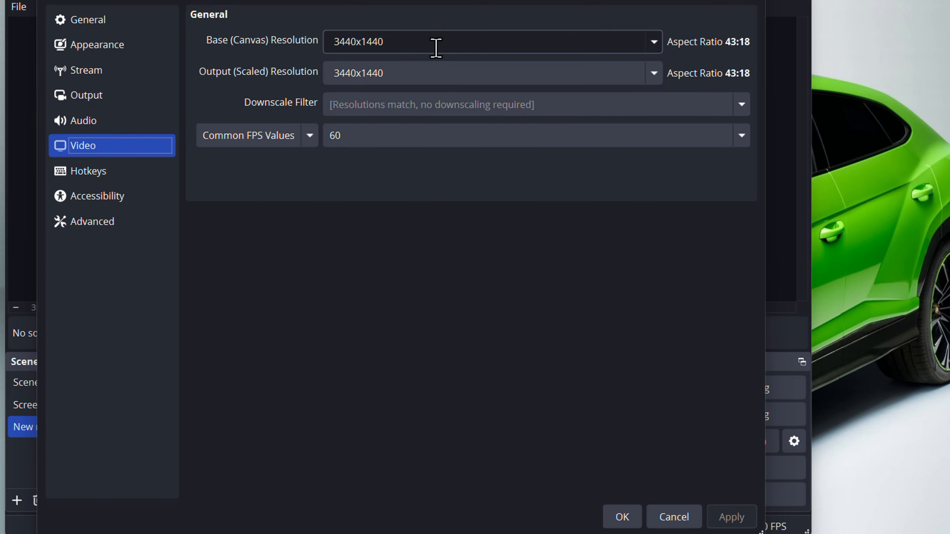
pyautogui.click(454, 48)
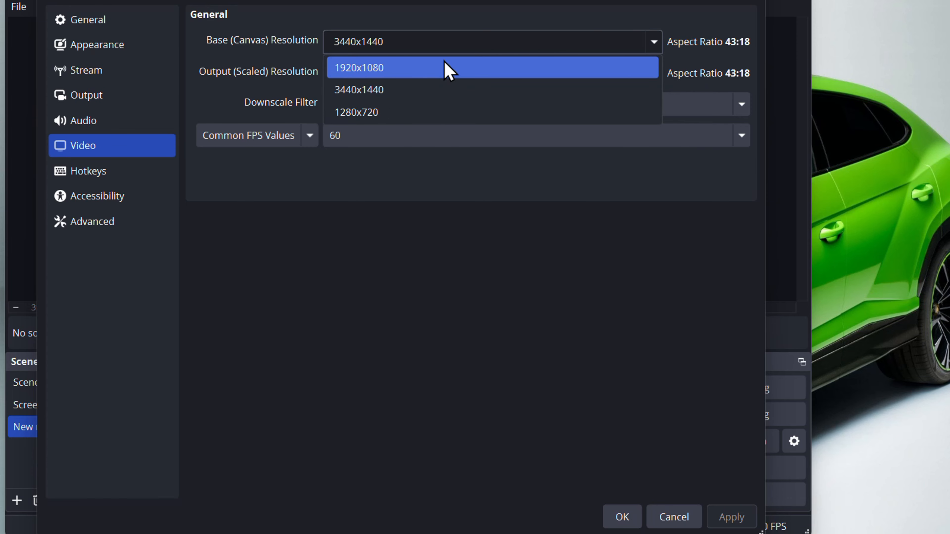
pyautogui.click(432, 69)
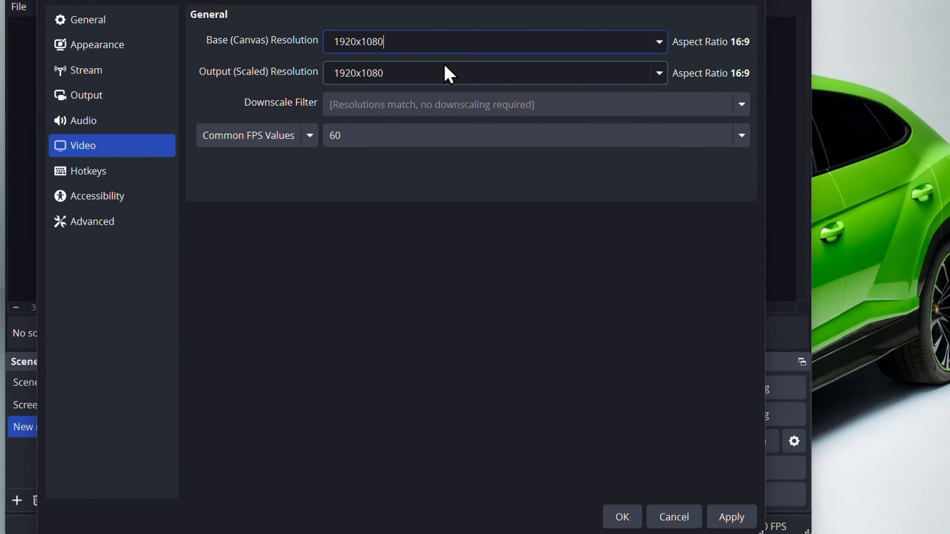
pyautogui.click(657, 49)
pyautogui.click(443, 91)
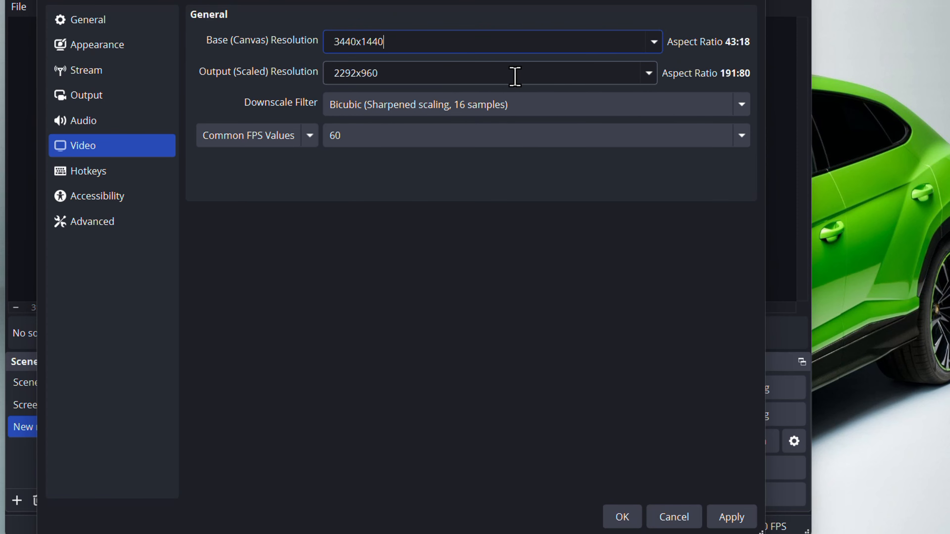
pyautogui.click(641, 77)
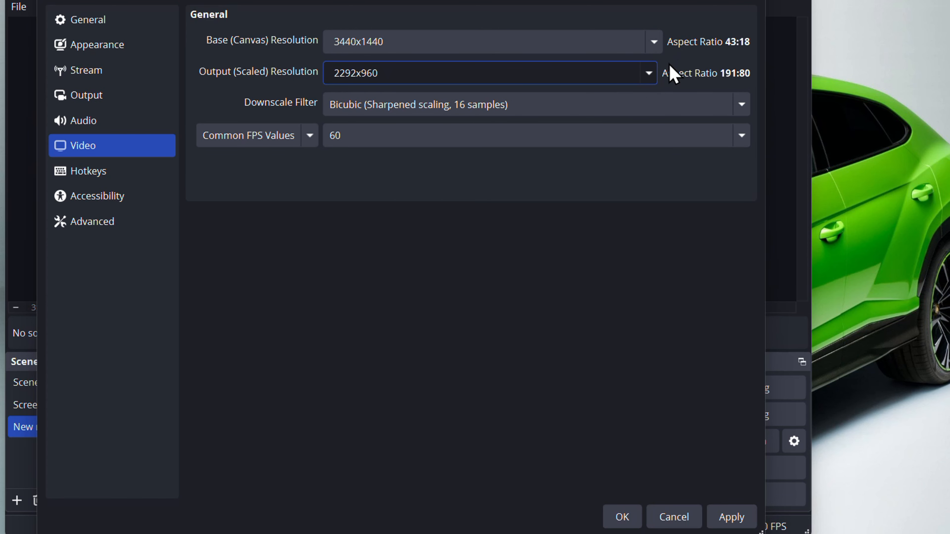
pyautogui.click(650, 75)
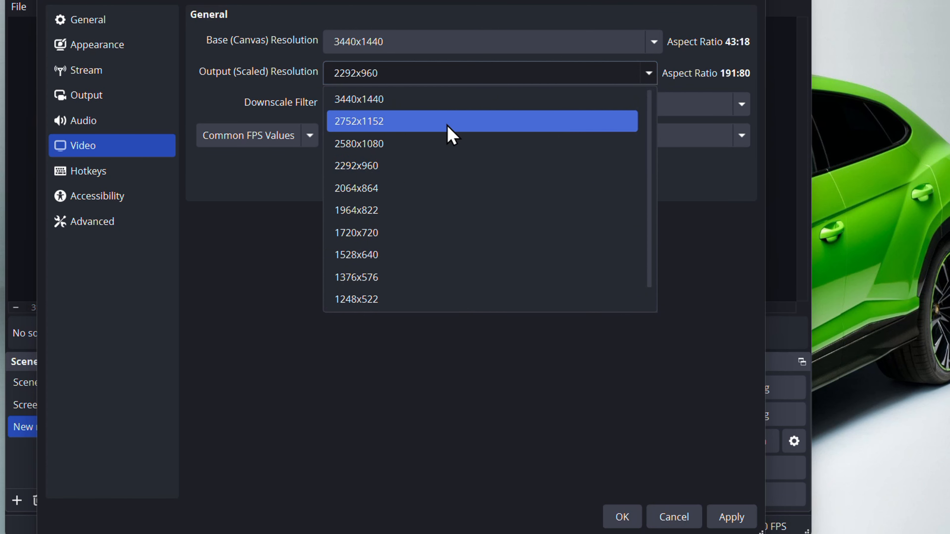
pyautogui.click(441, 108)
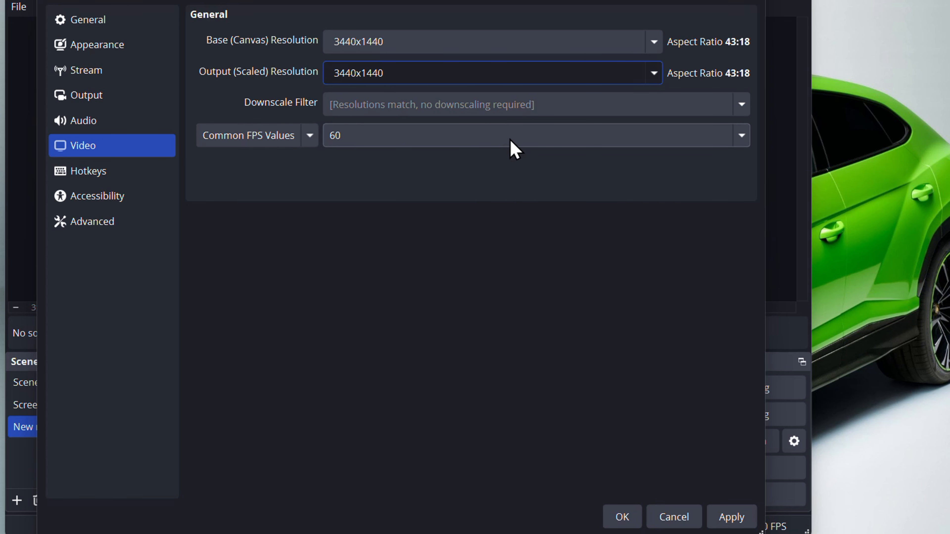
pyautogui.click(513, 149)
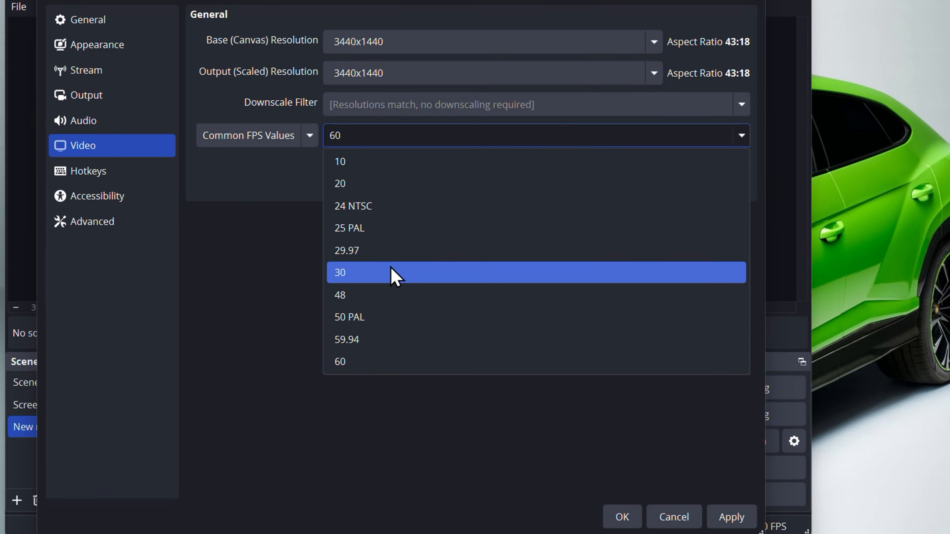
pyautogui.click(215, 214)
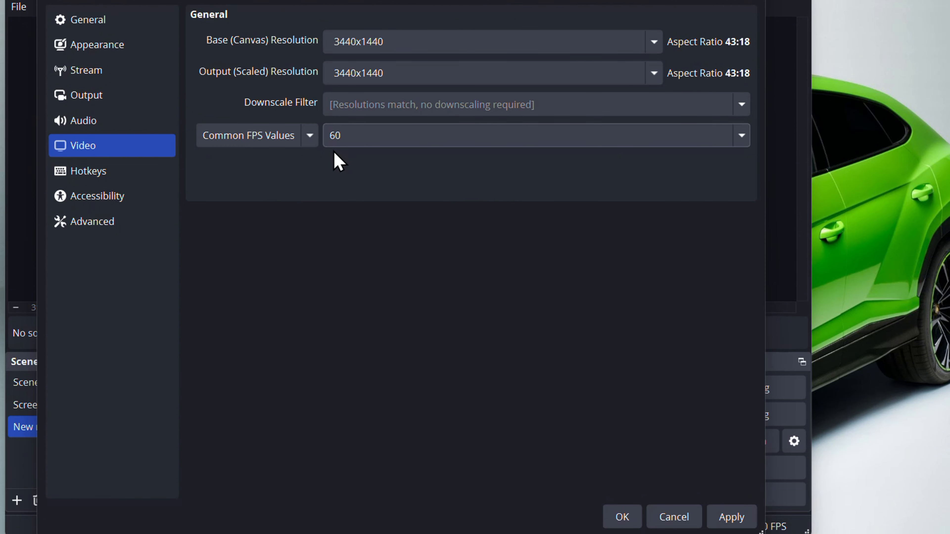
# - Bind the Pause Recording hotkey to Space
pyautogui.click(114, 186)
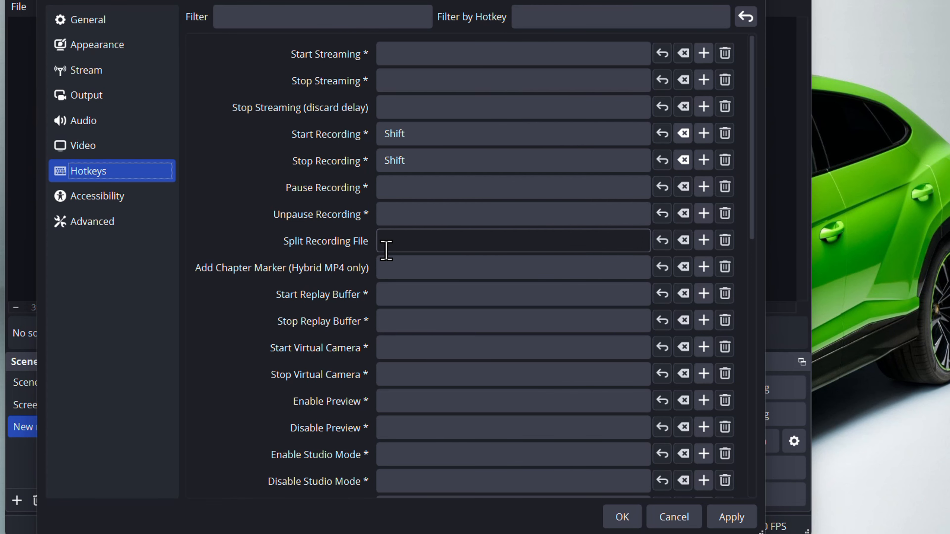
pyautogui.click(433, 194)
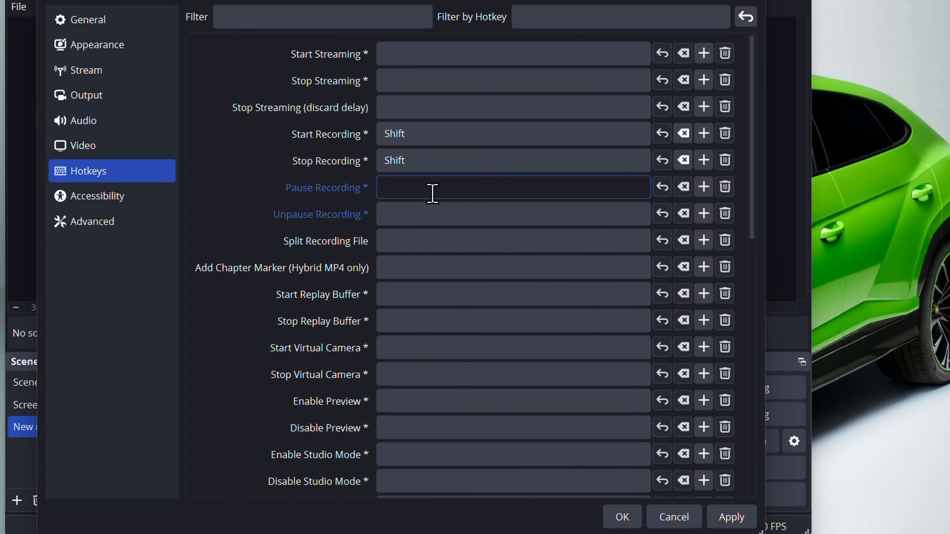
pyautogui.press('shift')
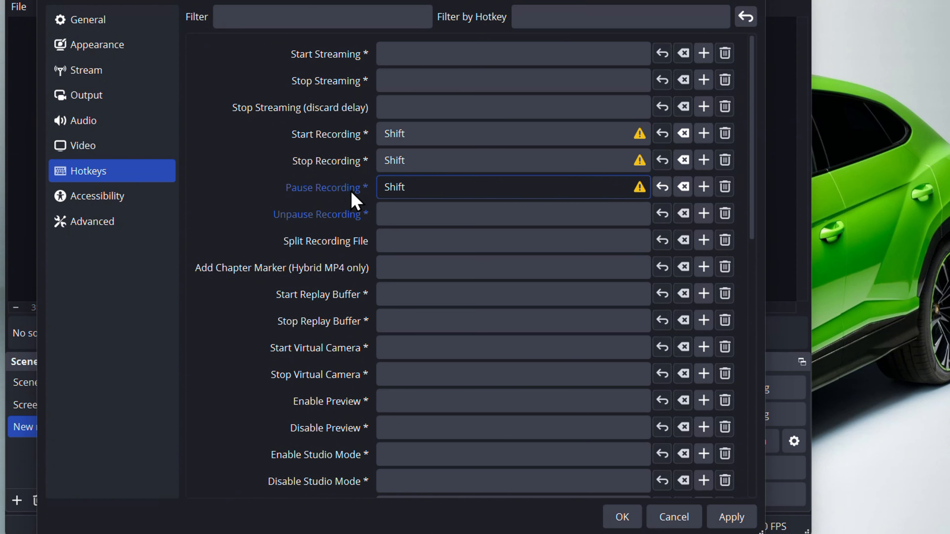
pyautogui.press('BackSpace')
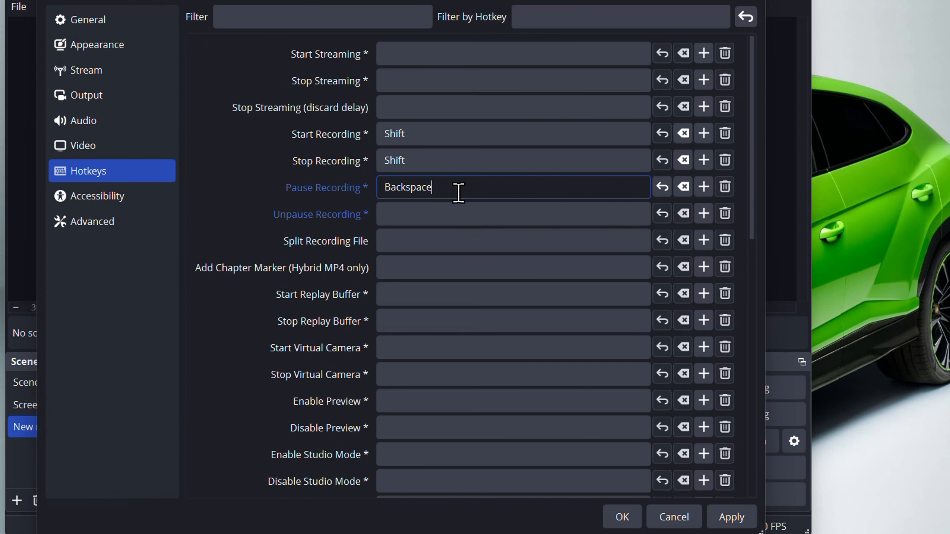
pyautogui.press('space')
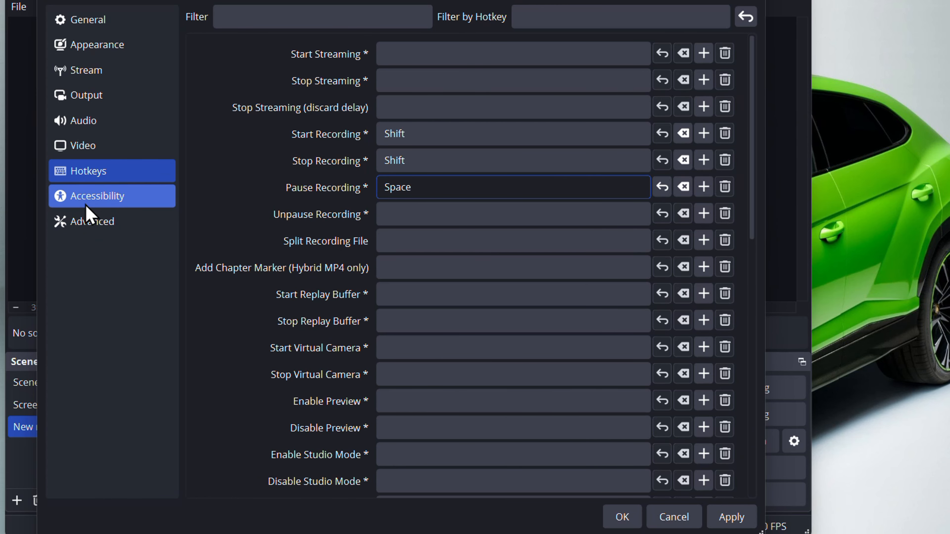
# - Apply the changed settings and close the Settings window
pyautogui.click(101, 227)
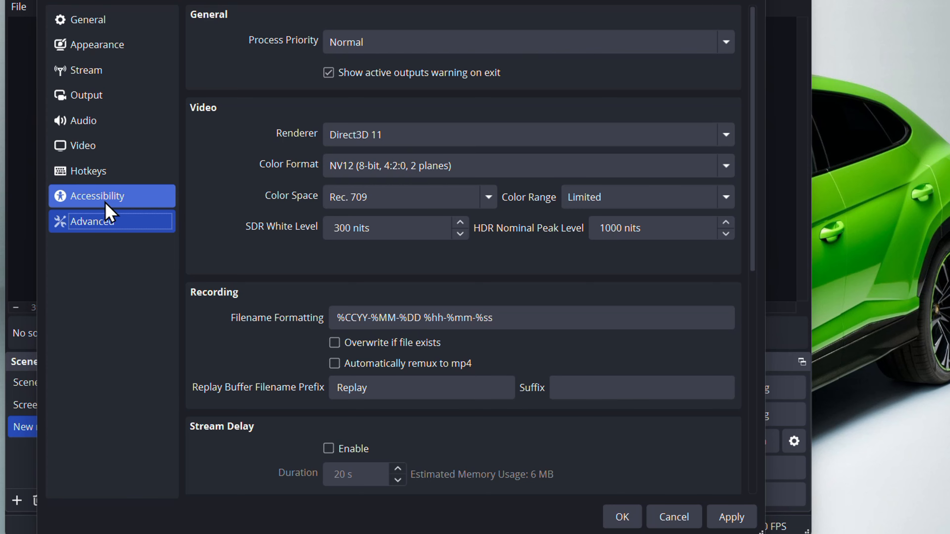
pyautogui.click(100, 173)
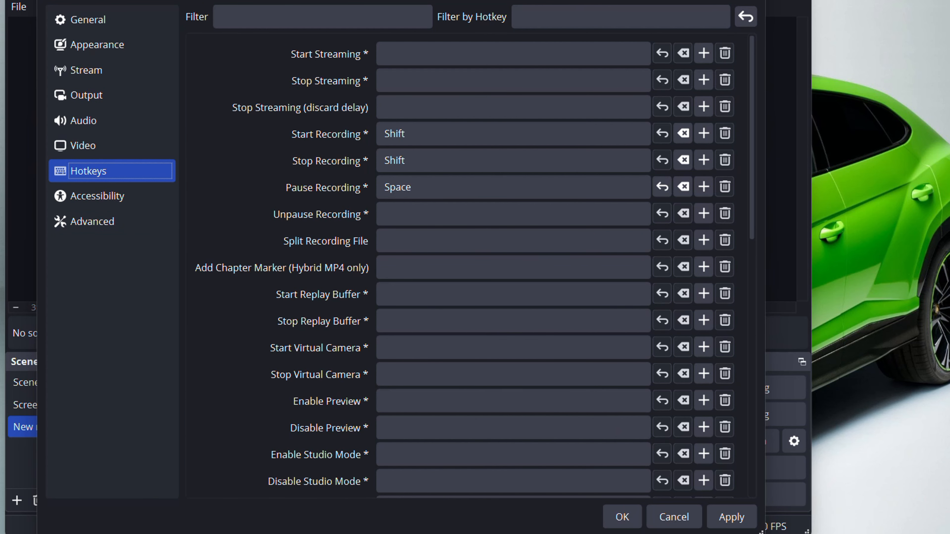
pyautogui.click(740, 523)
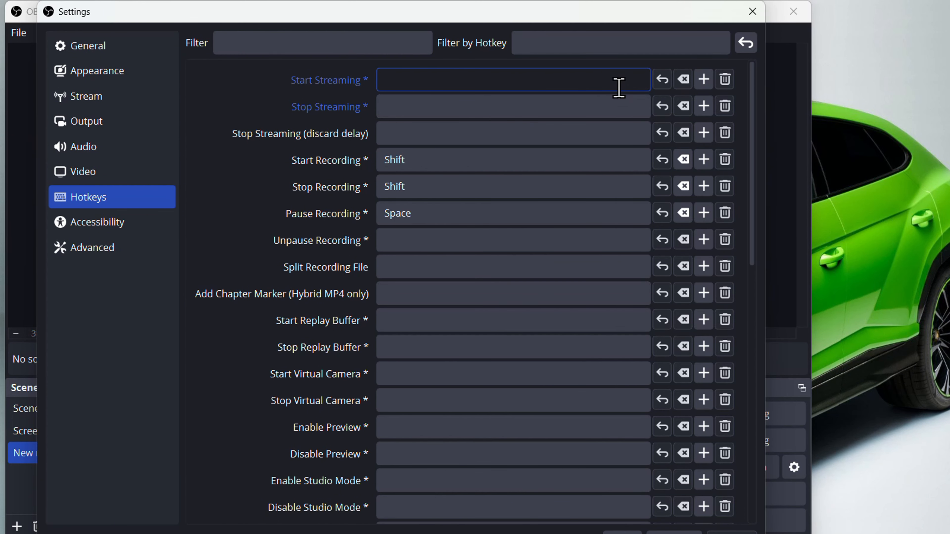
pyautogui.click(751, 13)
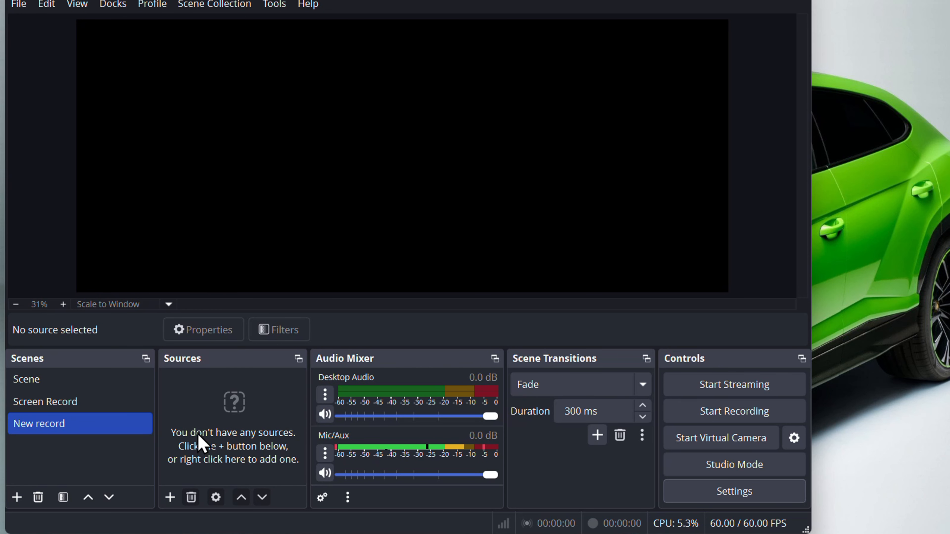
# - Add a Display Capture source with its default name to the New record scene
pyautogui.click(169, 503)
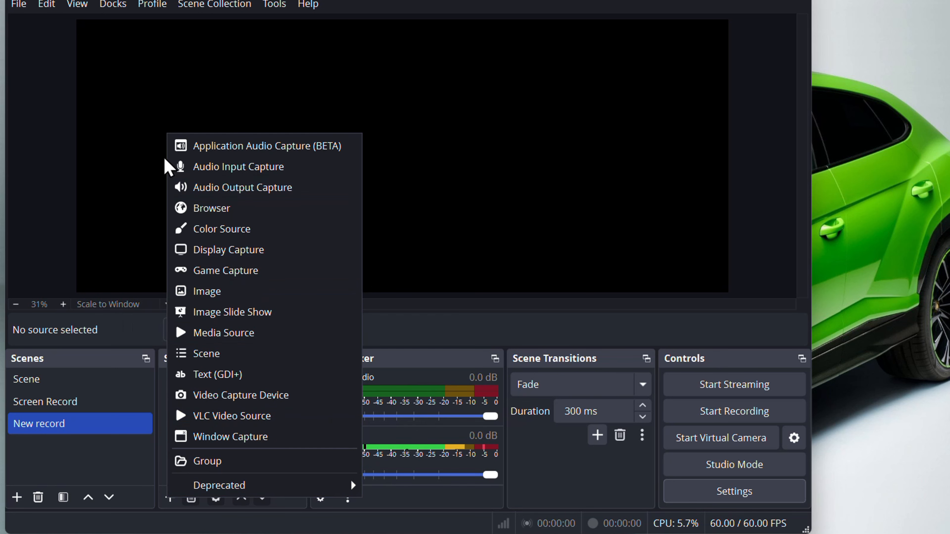
pyautogui.click(267, 250)
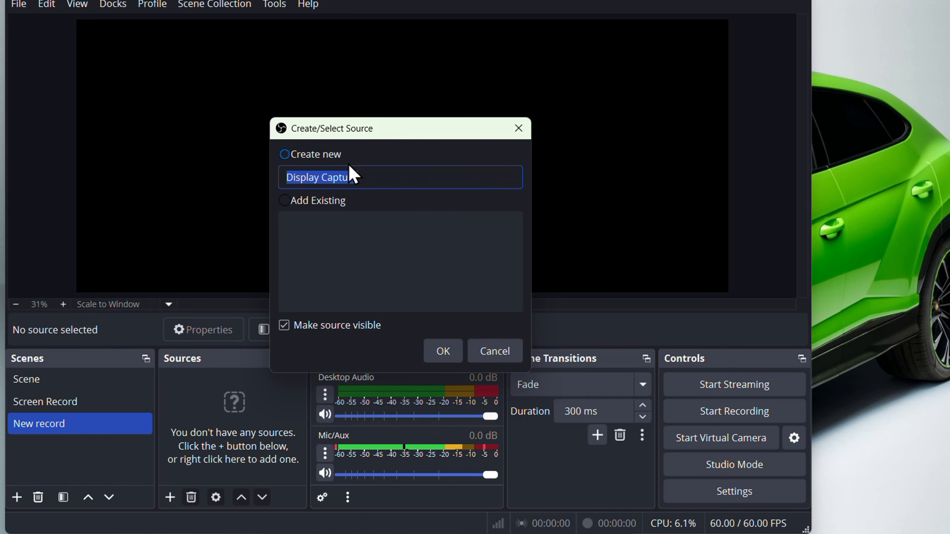
pyautogui.click(440, 360)
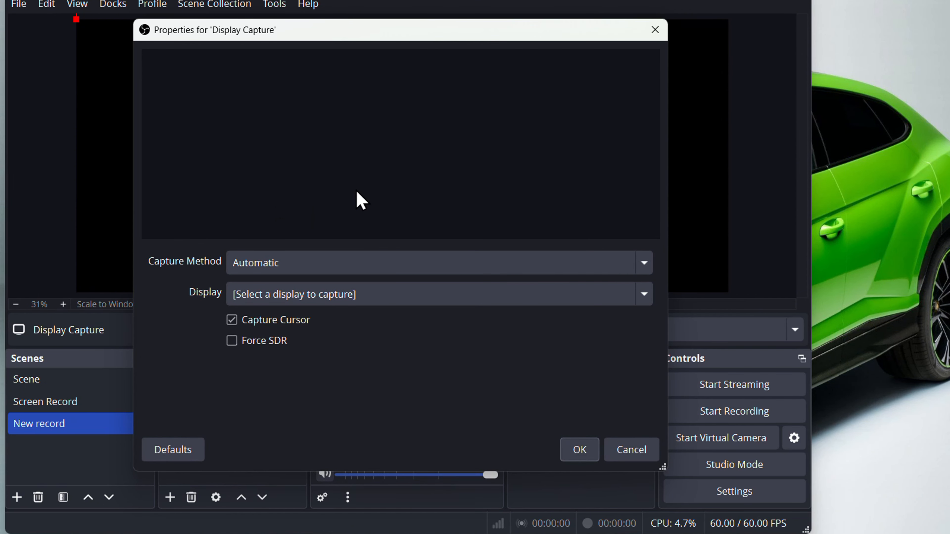
# - Keep Capture Method on Automatic and capture the 1920x1080 primary monitor
pyautogui.click(302, 274)
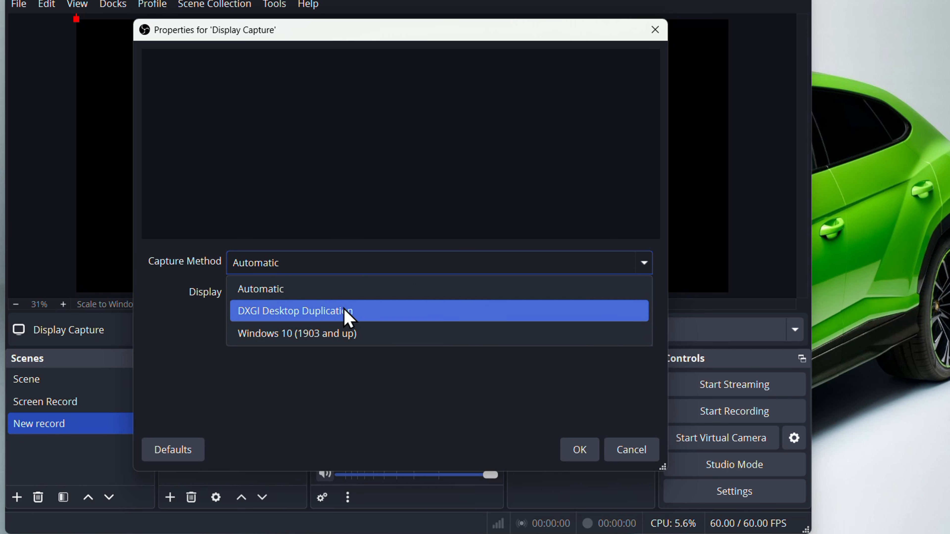
pyautogui.click(355, 296)
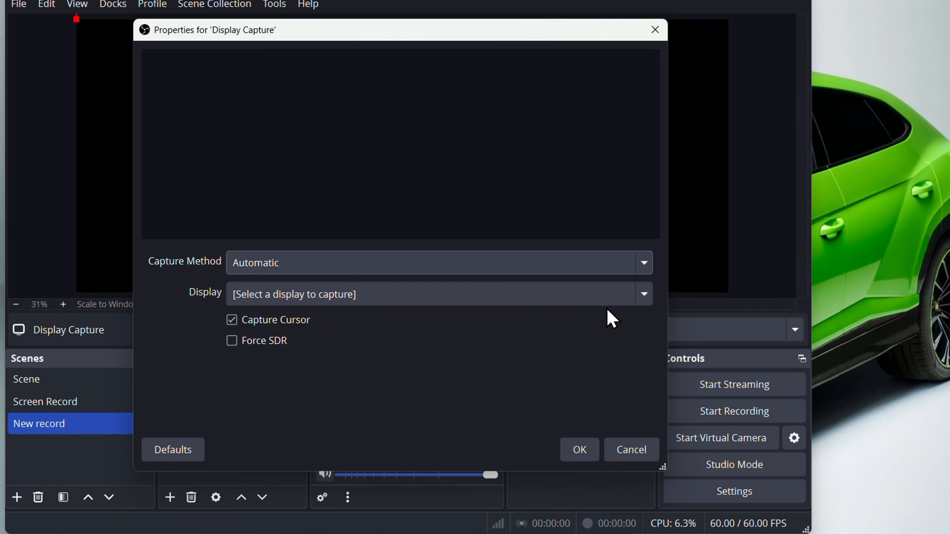
pyautogui.click(376, 295)
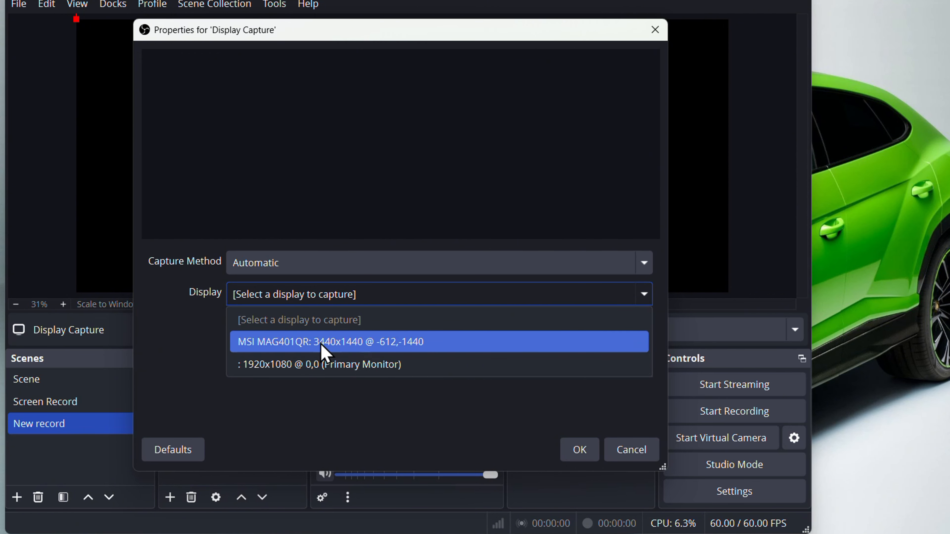
pyautogui.click(320, 366)
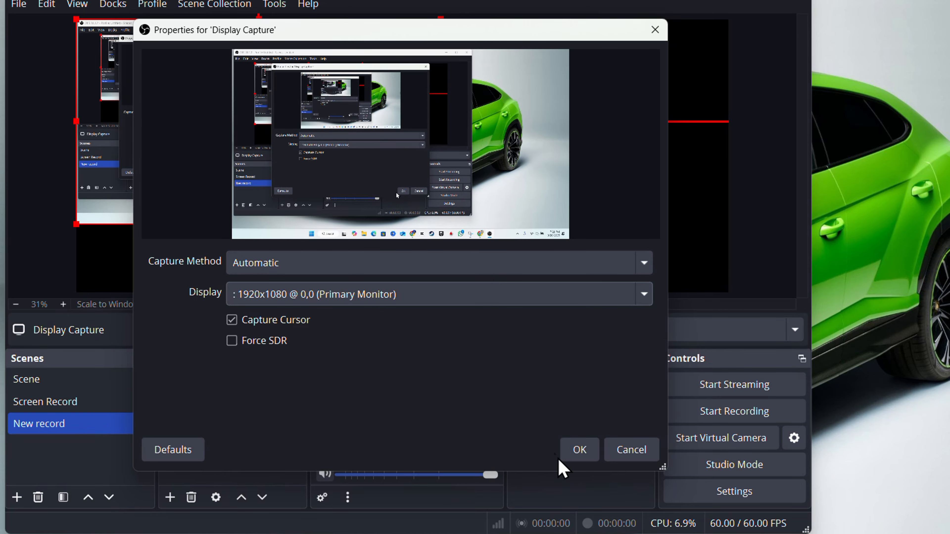
pyautogui.click(574, 455)
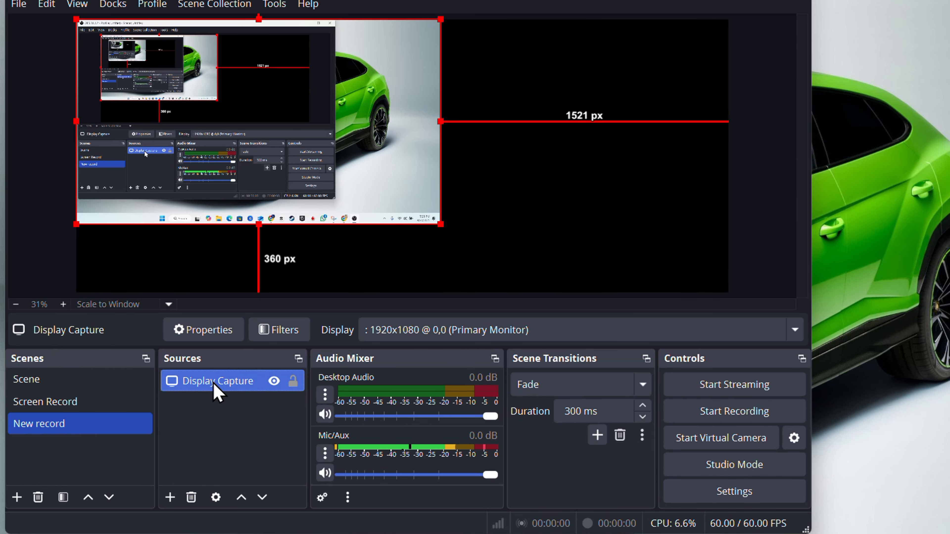
pyautogui.doubleClick(214, 389)
pyautogui.click(336, 298)
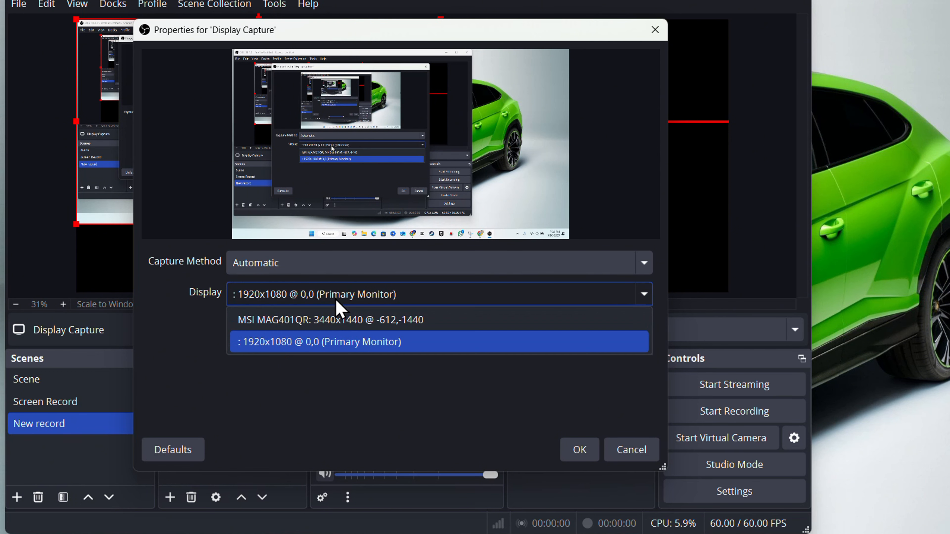
pyautogui.click(336, 319)
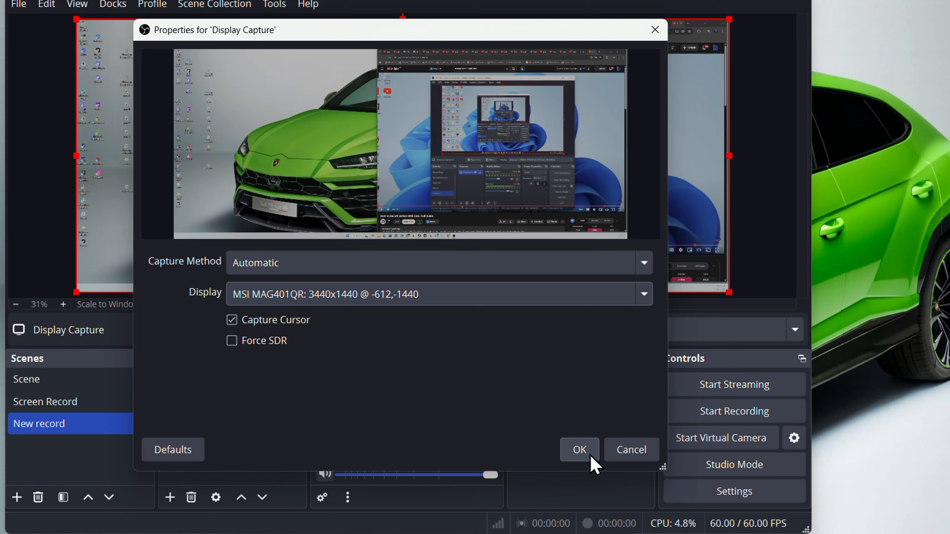
pyautogui.click(472, 296)
pyautogui.click(365, 341)
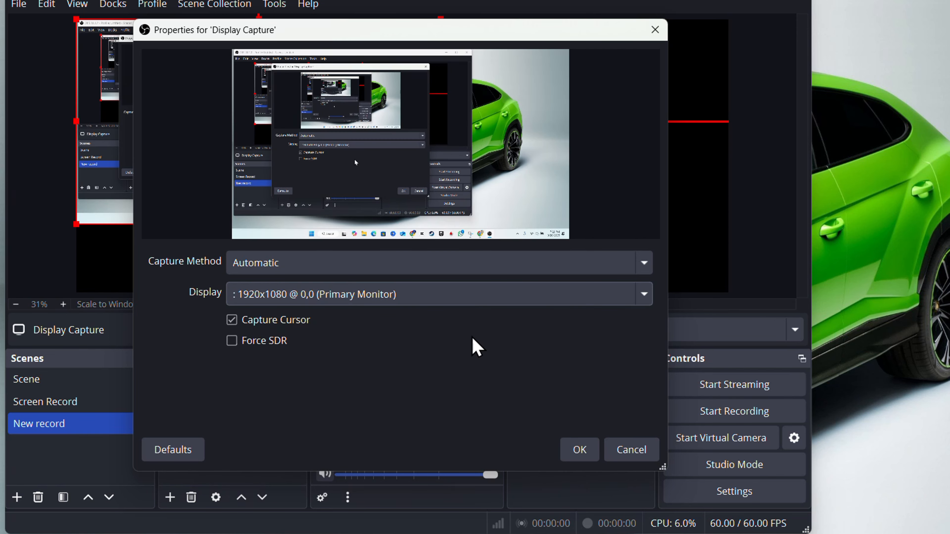
pyautogui.click(580, 453)
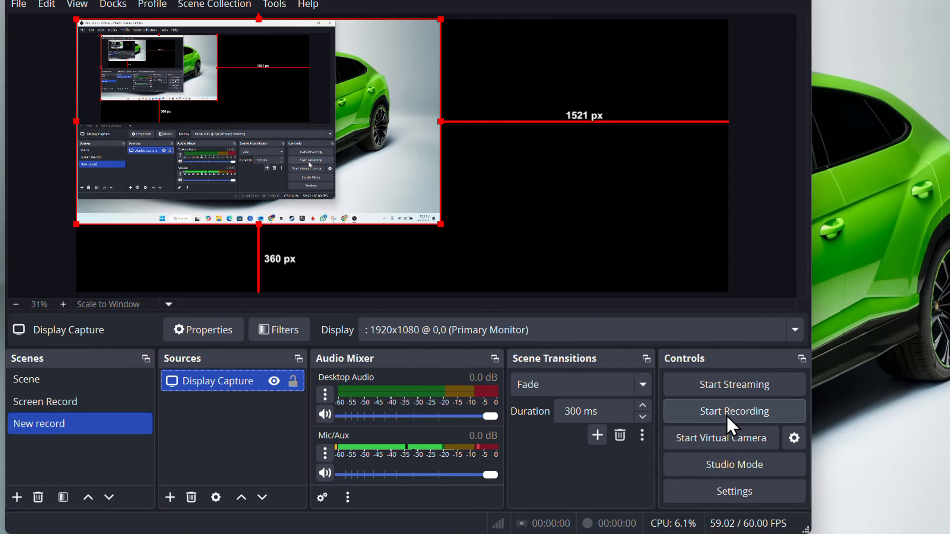